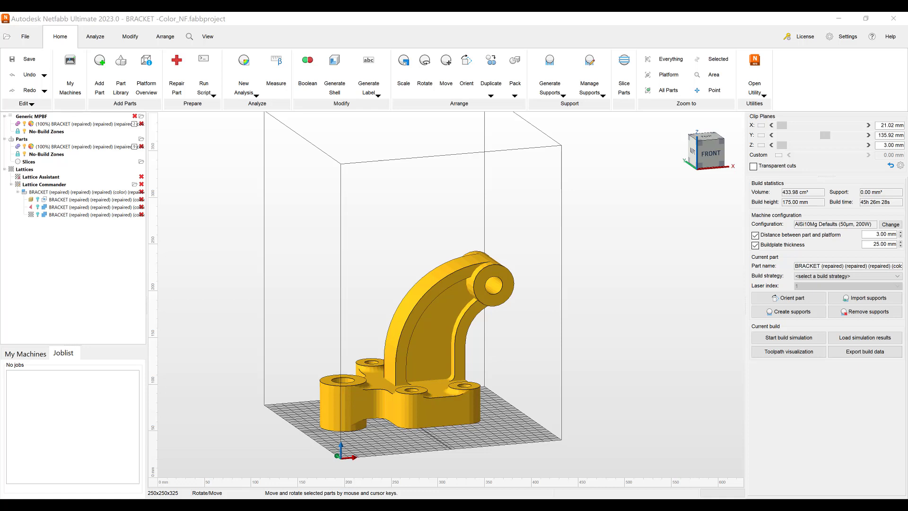
- Zoom in on the bracket, tilt the view slightly, and pan it higher in the build view
scroll(476, 329, "up", 3)
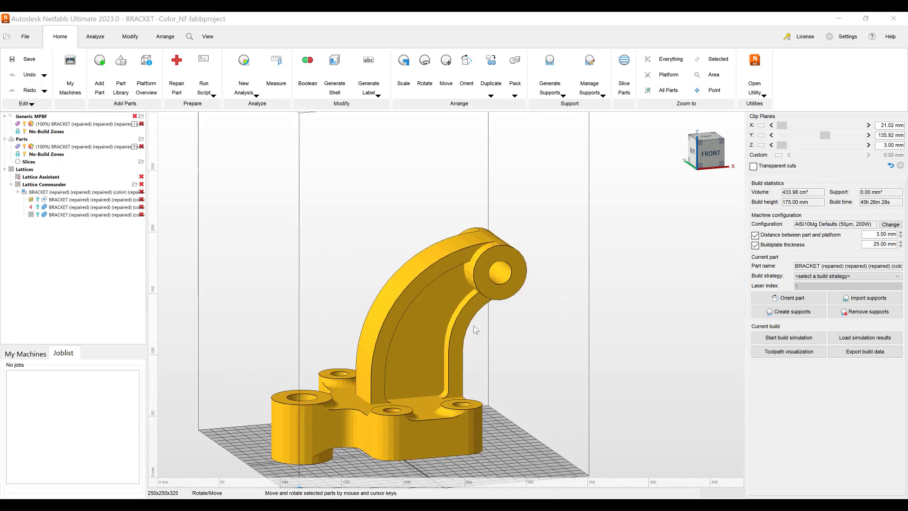
right_click_drag(487, 352, 385, 375)
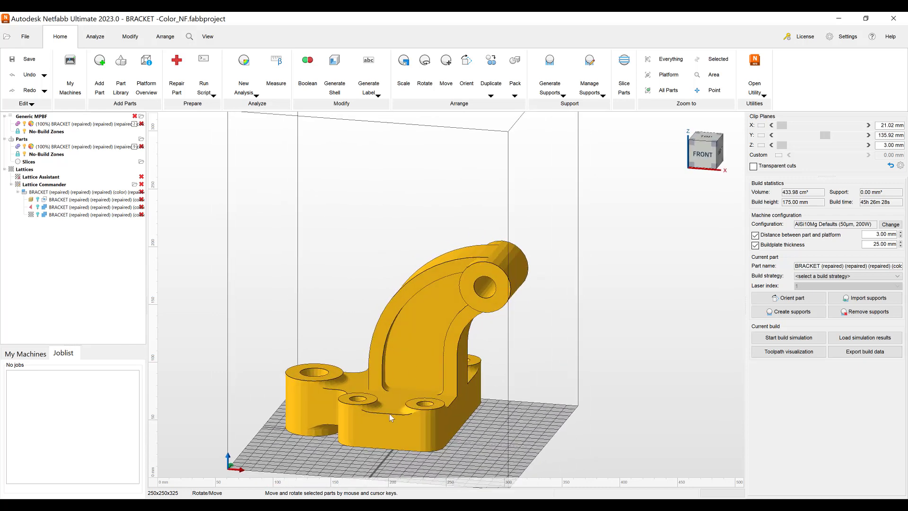
scroll(390, 399, "up", 5)
middle_click_drag(391, 389, 391, 336)
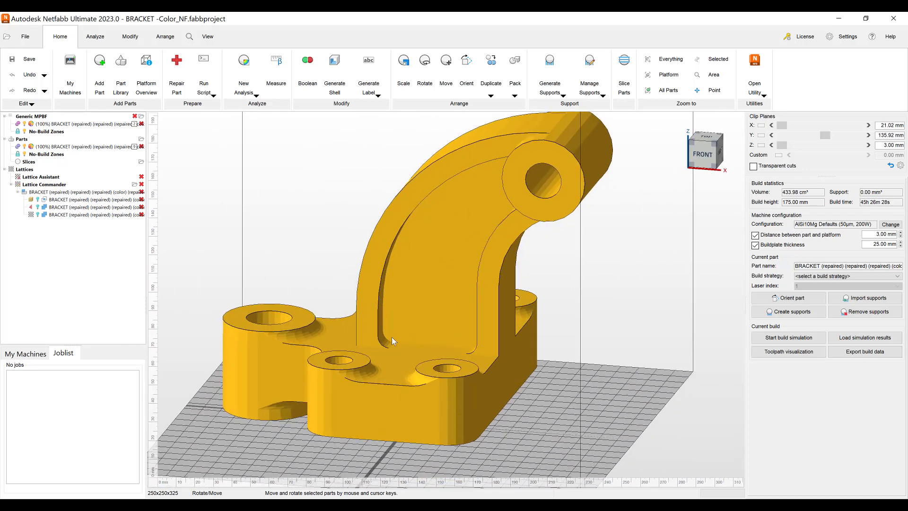
left_click(761, 136)
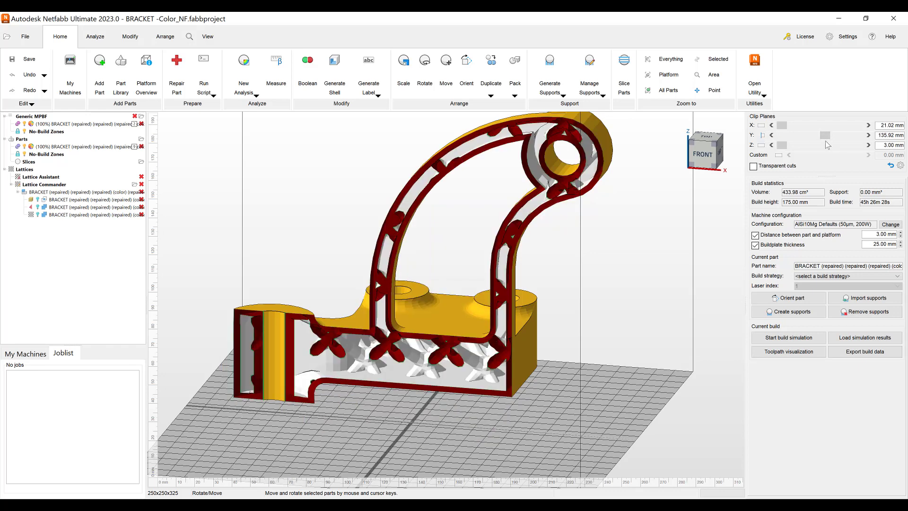
left_click_drag(825, 136, 816, 139)
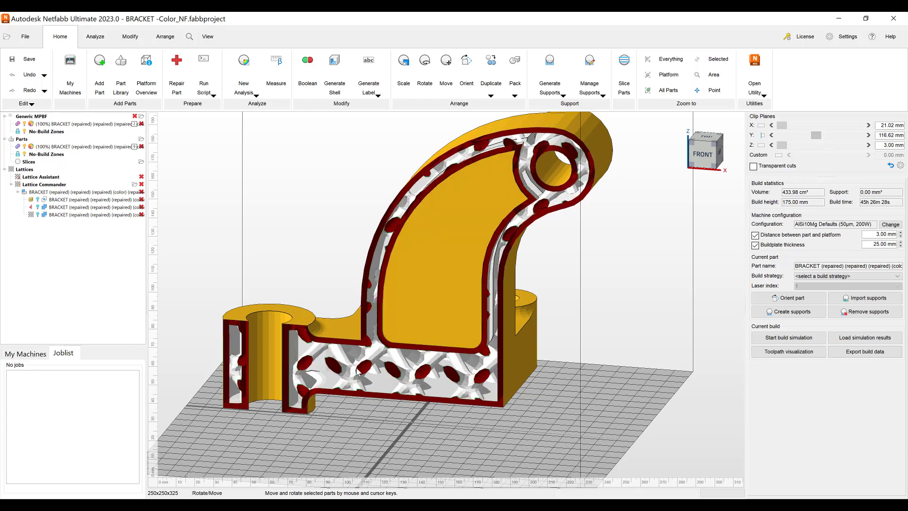
right_click_drag(357, 372, 404, 376)
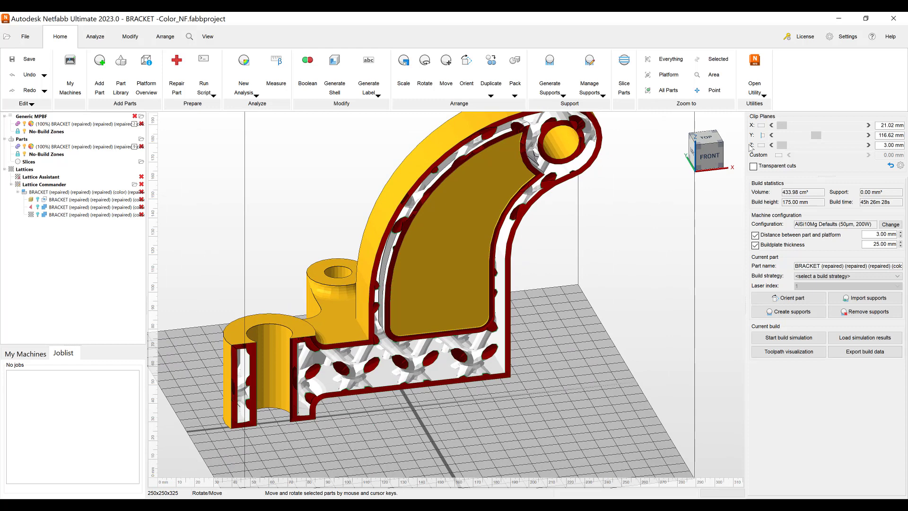
left_click(760, 136)
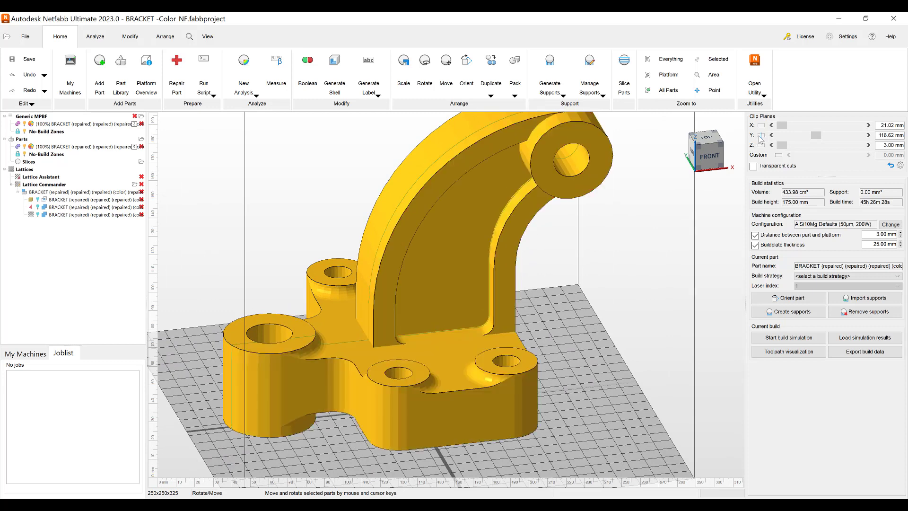
scroll(402, 409, "down", 3)
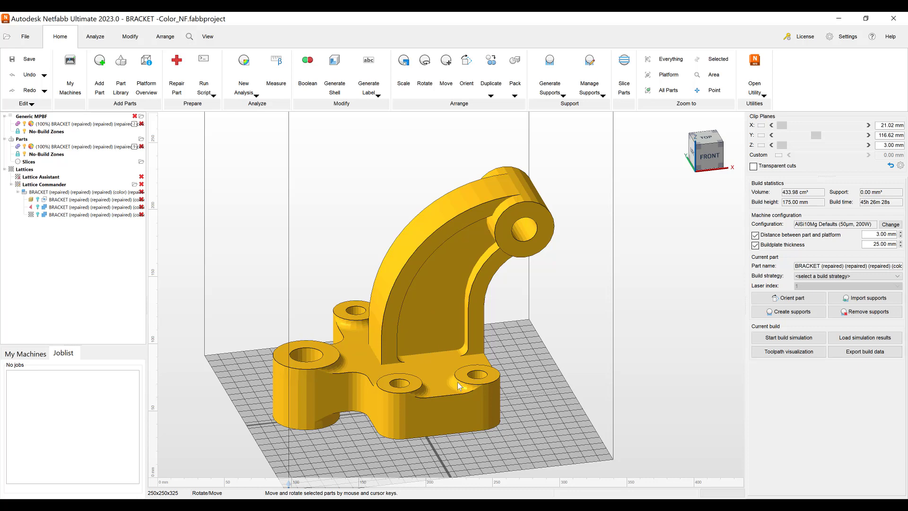
right_click_drag(457, 385, 399, 348)
right_click_drag(543, 372, 511, 371)
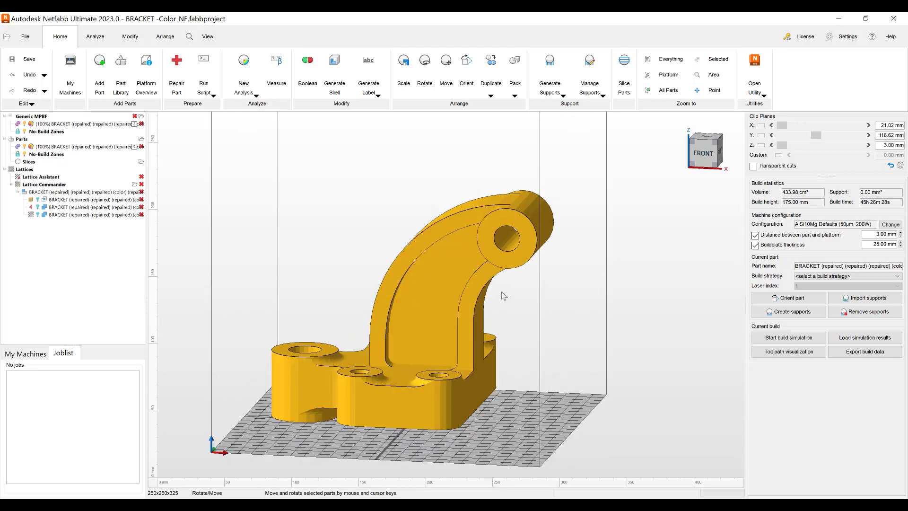
right_click_drag(456, 296, 465, 285)
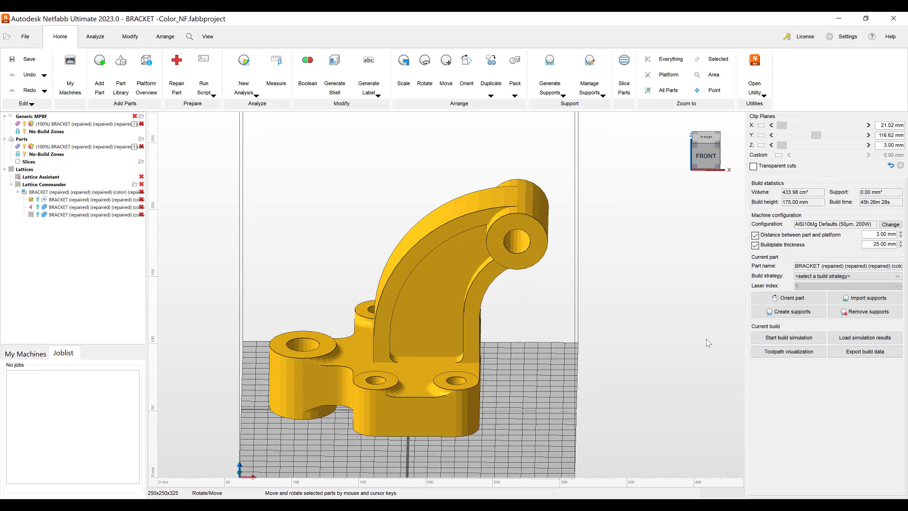
- Start support creation for the bracket and look through the available support scripts
left_click(793, 313)
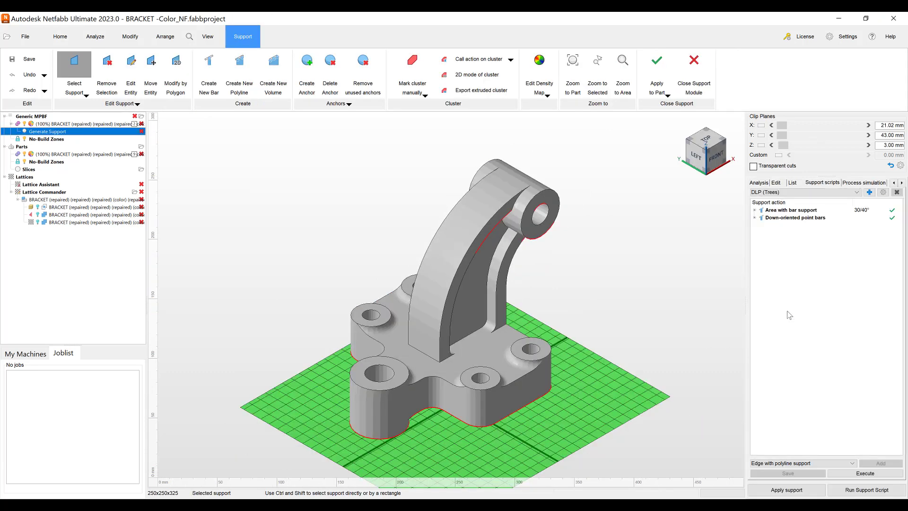
left_click(856, 192)
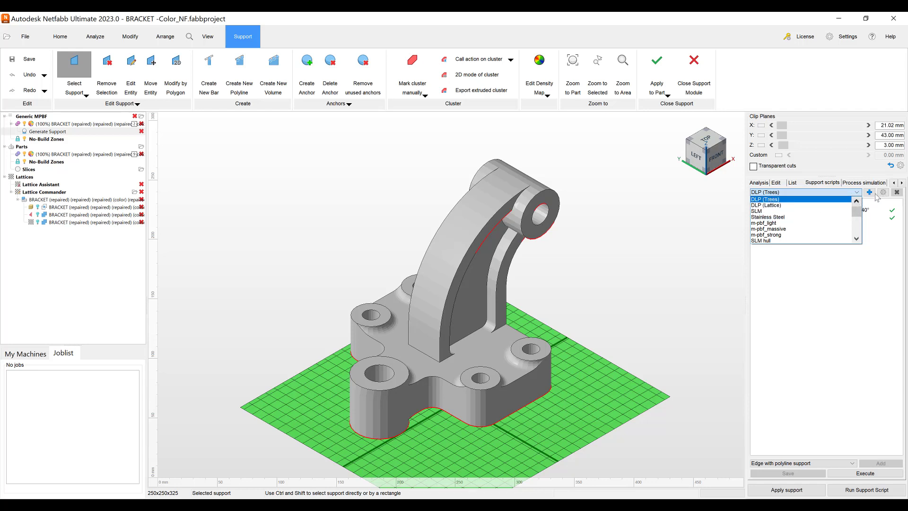
left_click(879, 218)
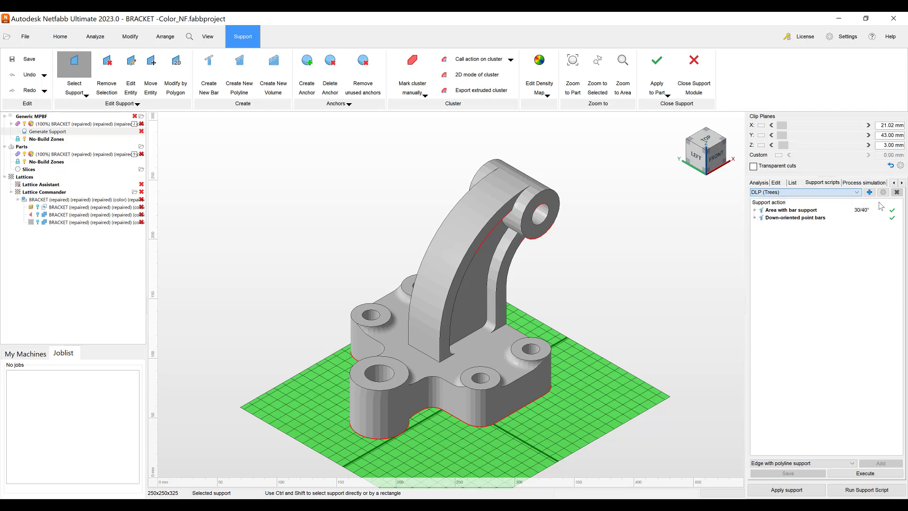
- Check the script management options, then orbit to a near-front view of the bracket
left_click(884, 195)
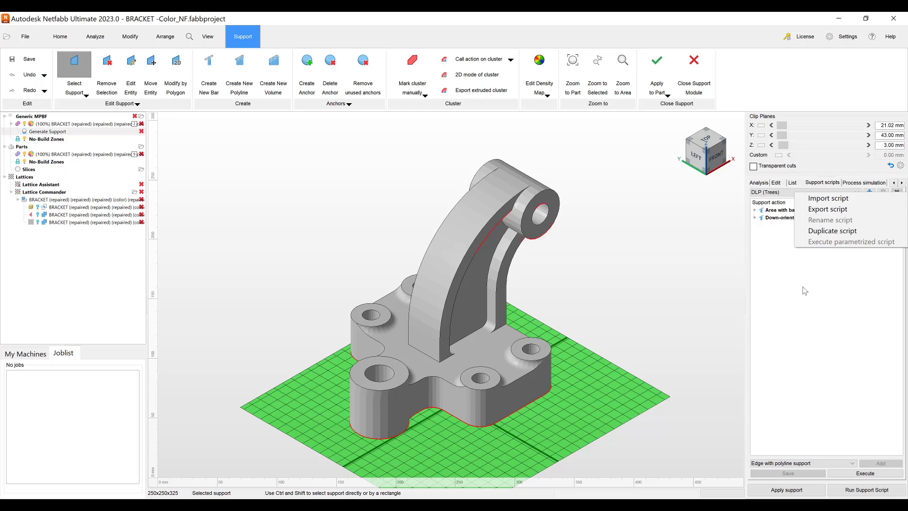
left_click(802, 305)
right_click_drag(487, 413, 415, 394)
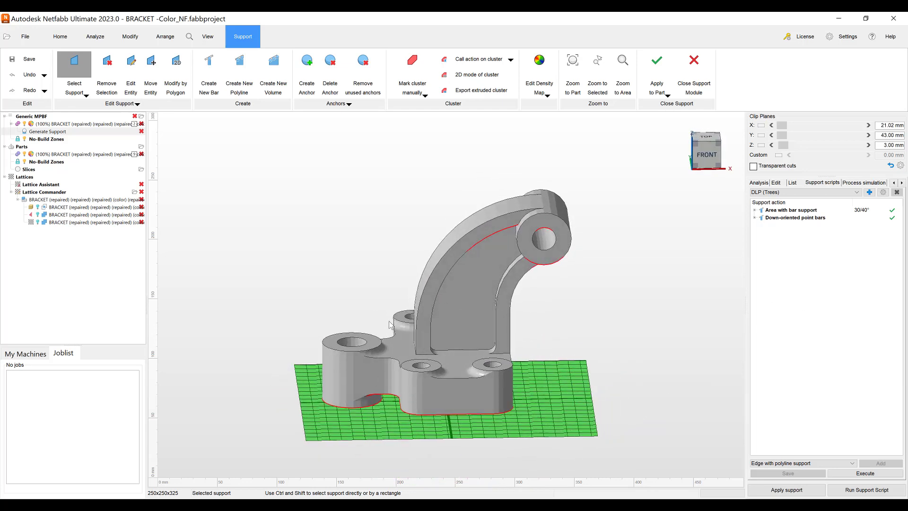
- Choose the SLM support script, execute it, and view the generated supports from another angle
left_click(857, 192)
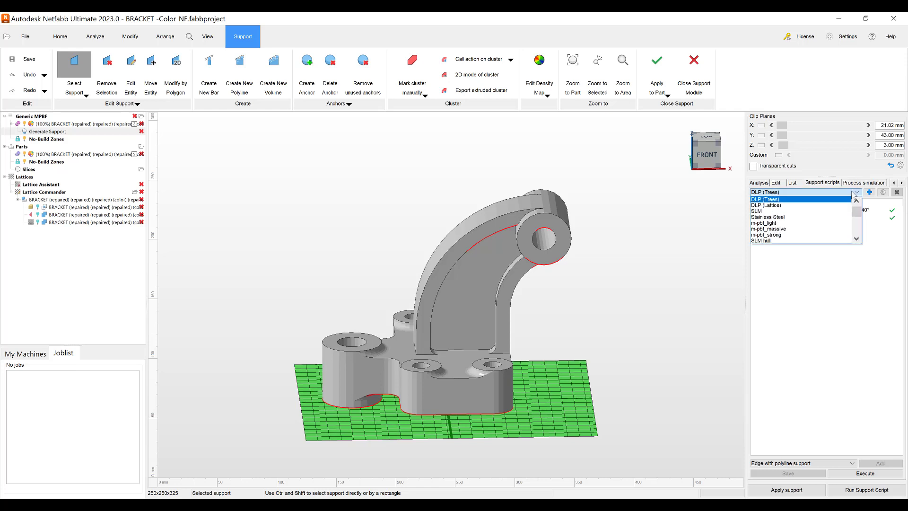
left_click(774, 215)
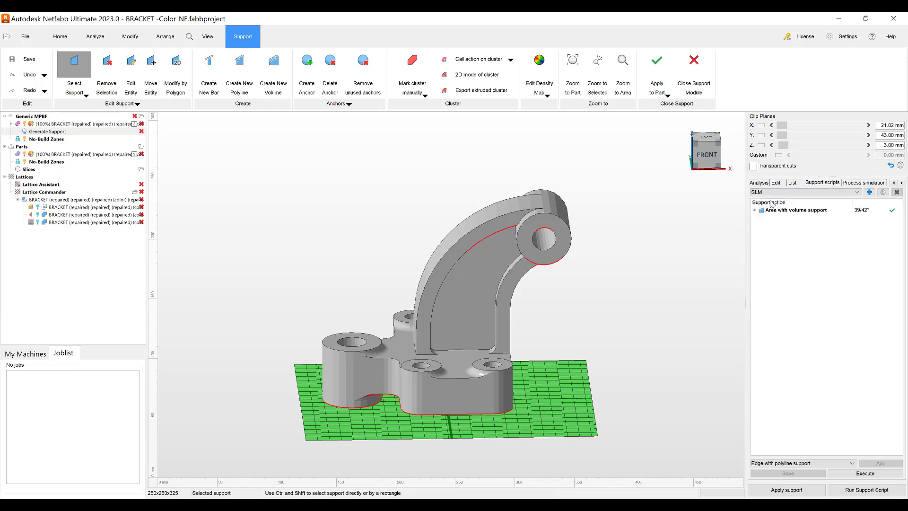
left_click(881, 474)
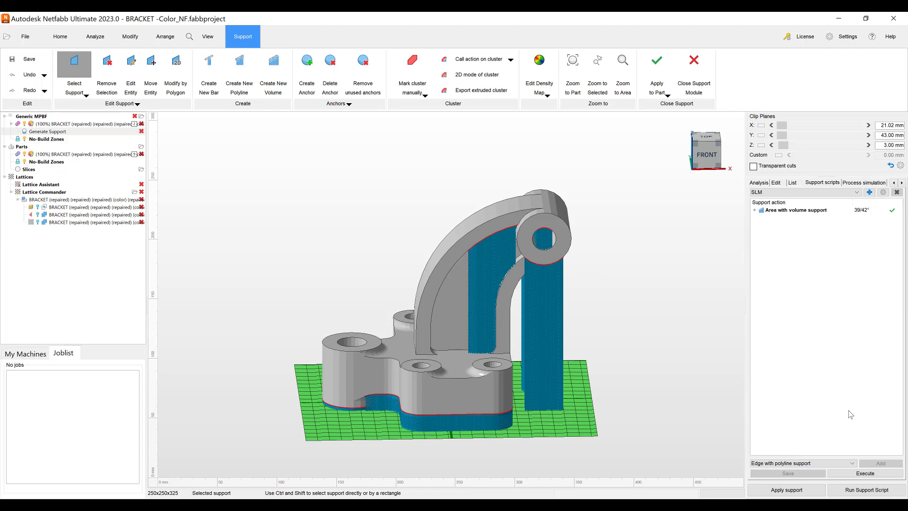
right_click_drag(494, 346, 549, 373)
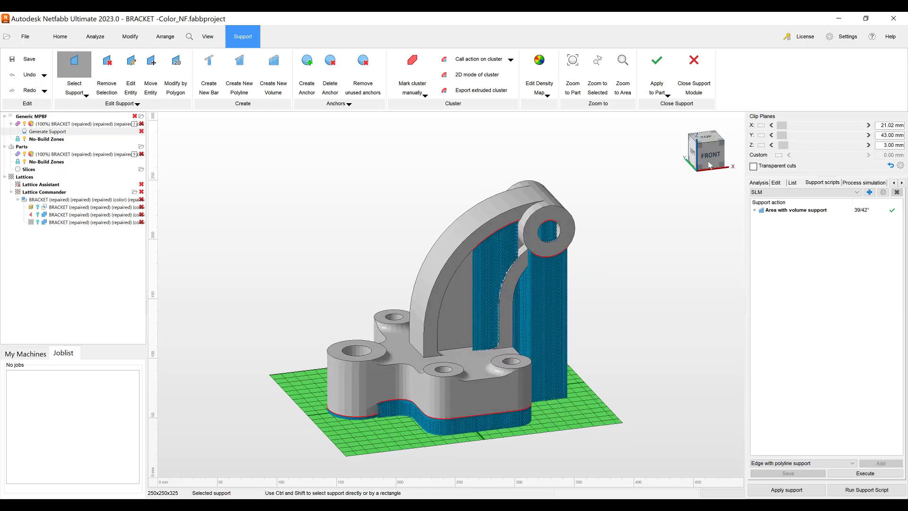
- Sweep a Y section cut through the bracket's base to inspect the supports inside
left_click(761, 136)
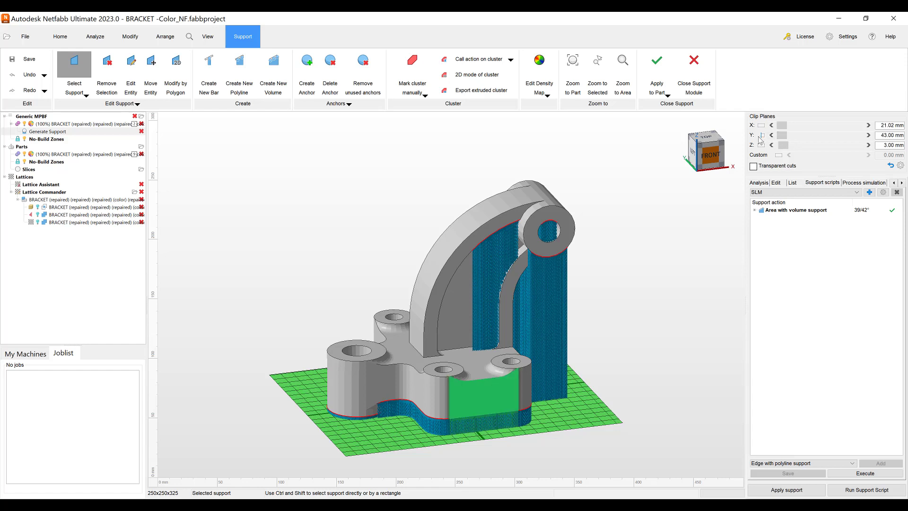
left_click_drag(782, 136, 796, 139)
scroll(684, 216, "up", 3)
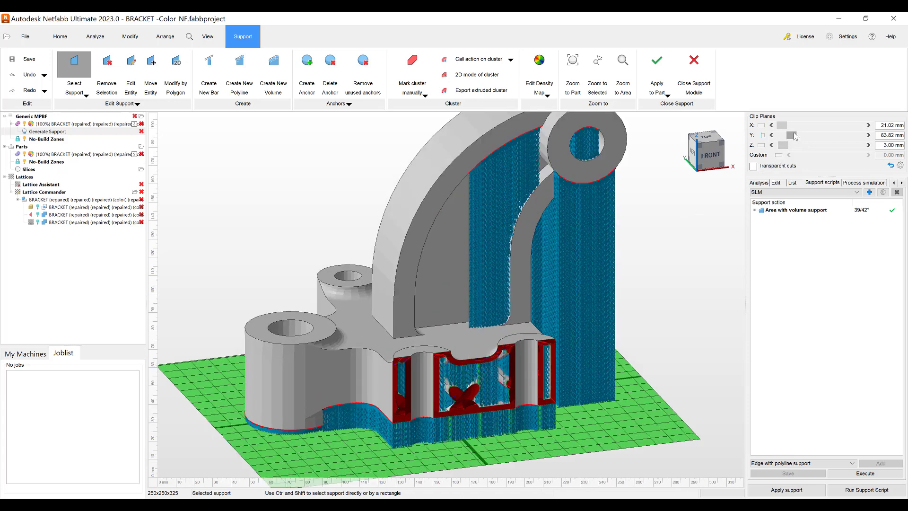
left_click_drag(795, 137, 837, 136)
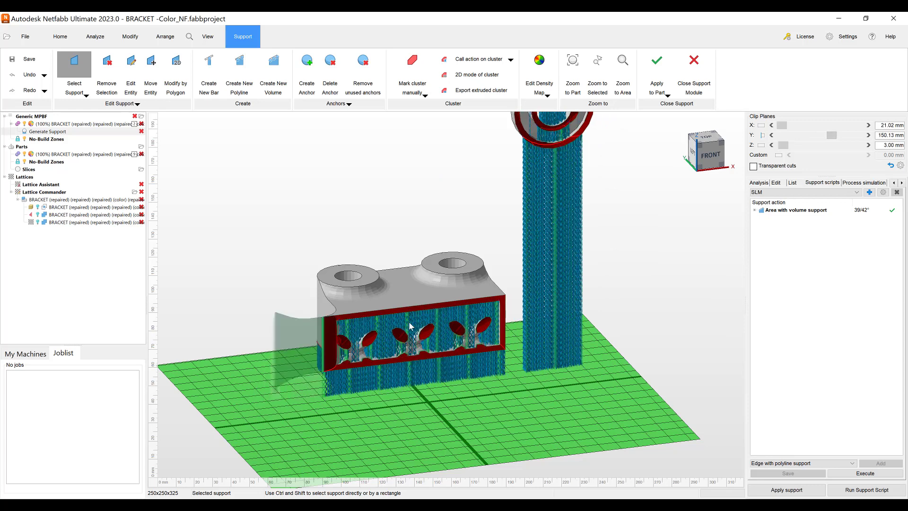
scroll(410, 326, "down", 3)
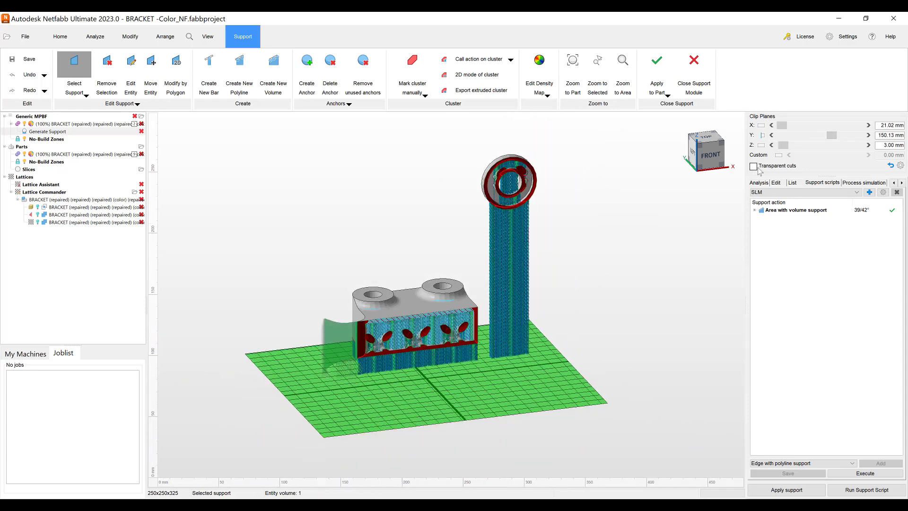
left_click(762, 135)
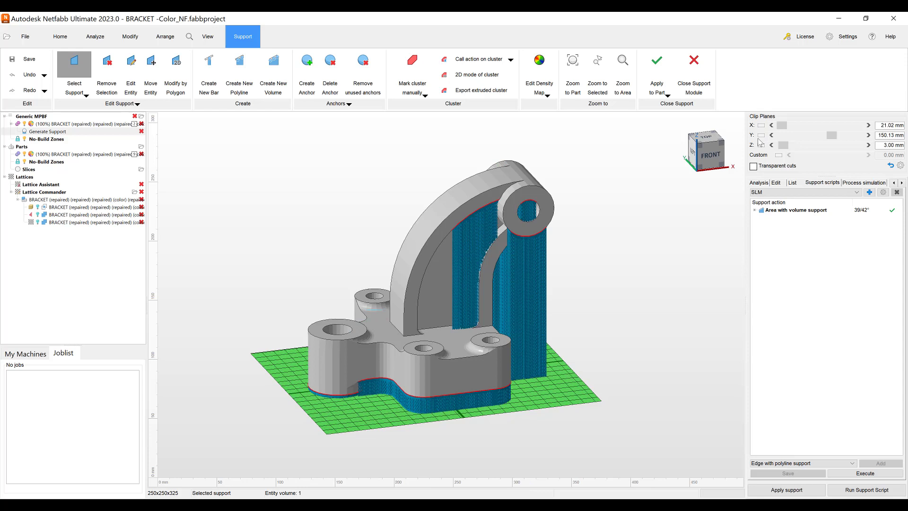
right_click_drag(416, 406, 386, 400)
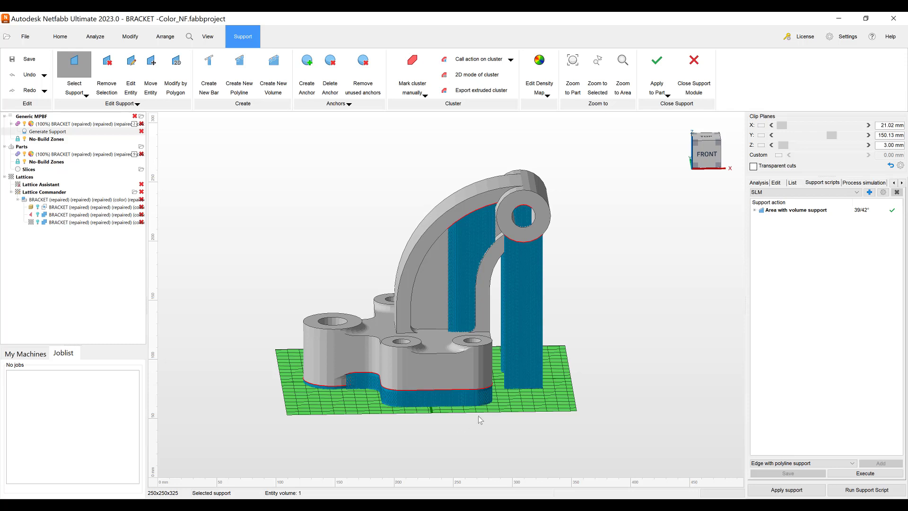
- Duplicate the SLM support script and enter the name 'SLM-no_inside supports'
left_click(884, 193)
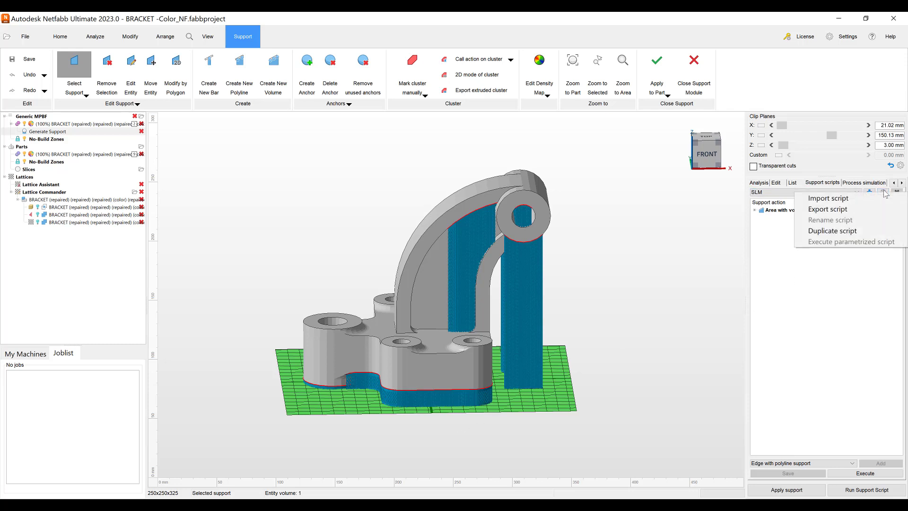
left_click(827, 231)
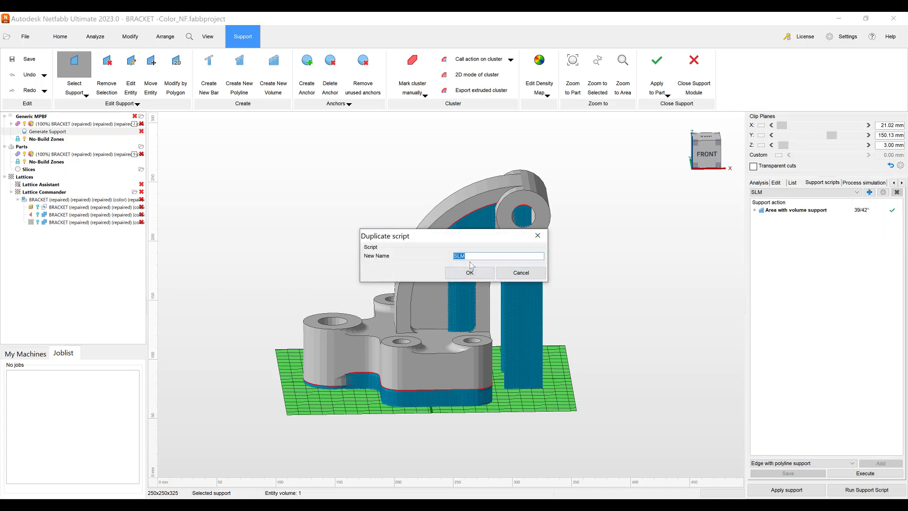
left_click(469, 256)
- Confirm the copy's name and expand the Area with volume support Cluster settings
left_click(451, 275)
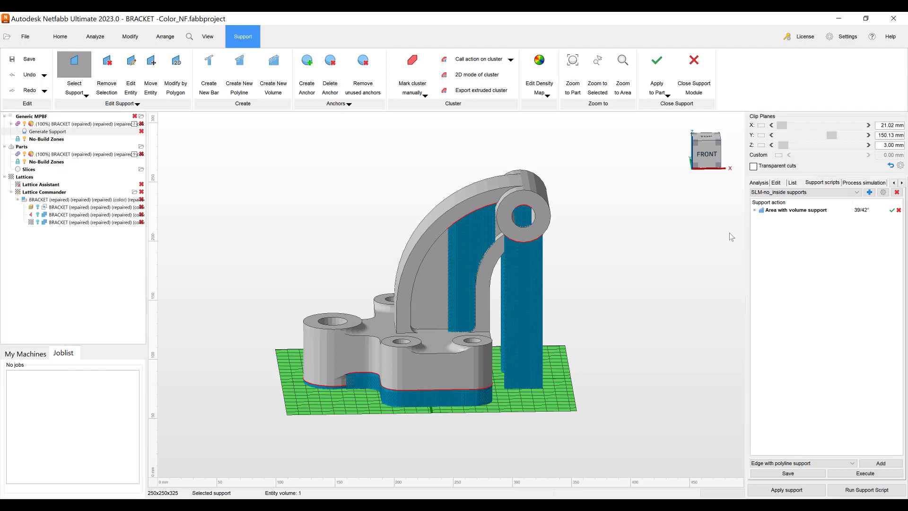
left_click(754, 211)
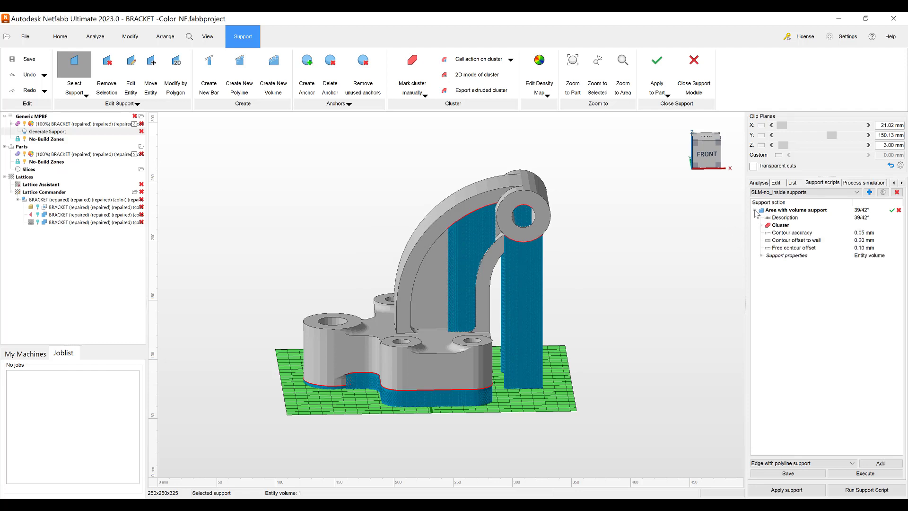
left_click(761, 256)
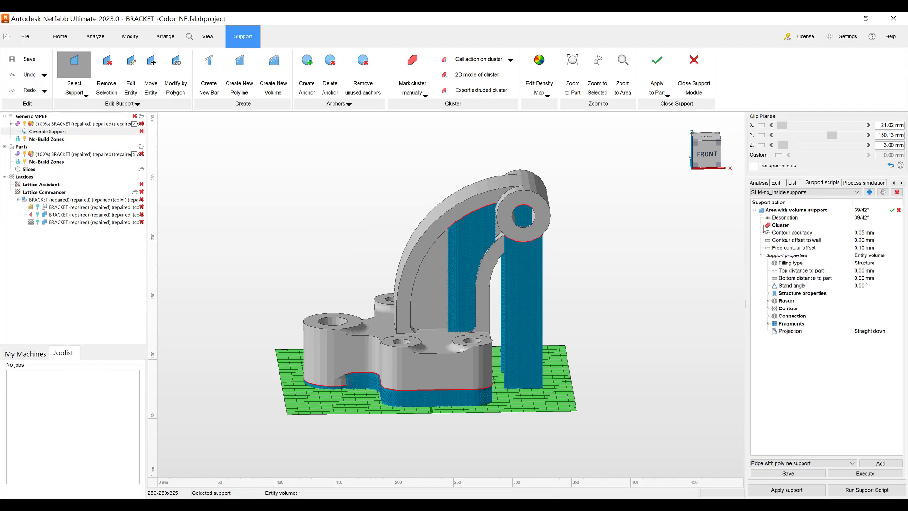
left_click(761, 225)
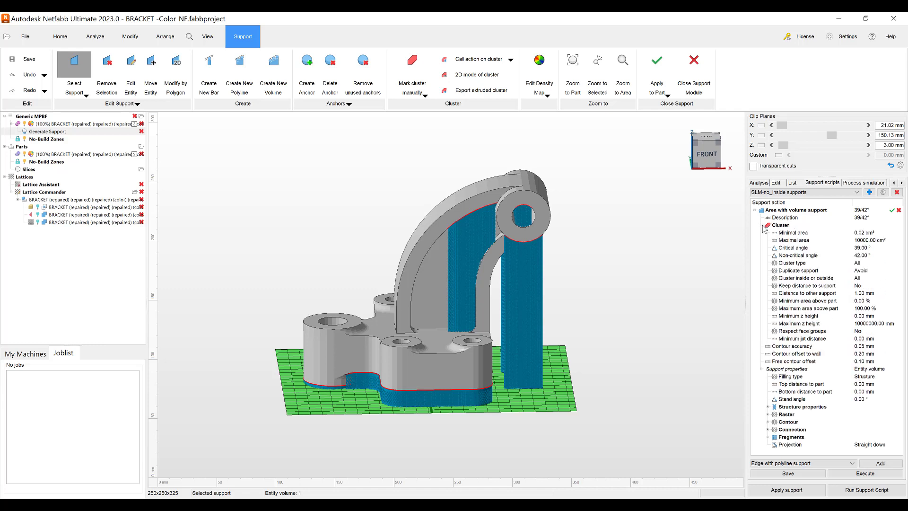
- Set Cluster inside or outside to Outside of the part, save the script and execute it
left_click(806, 281)
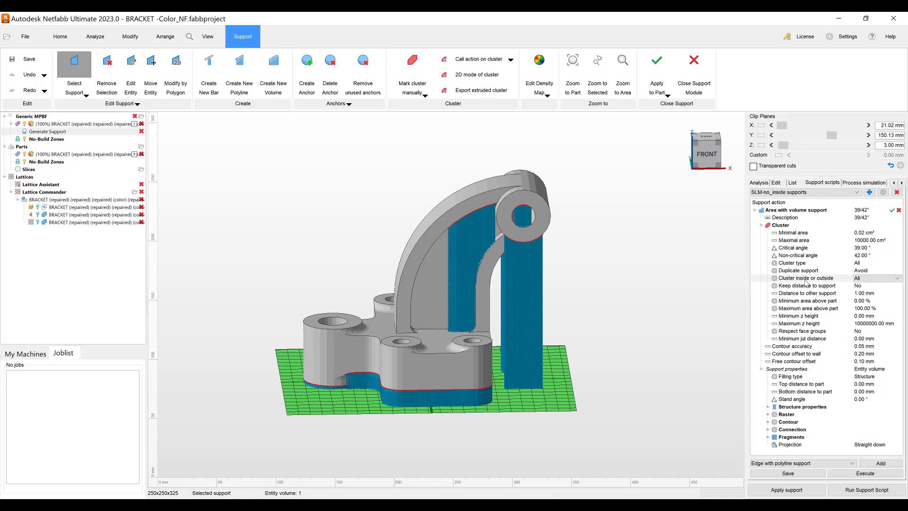
left_click(899, 279)
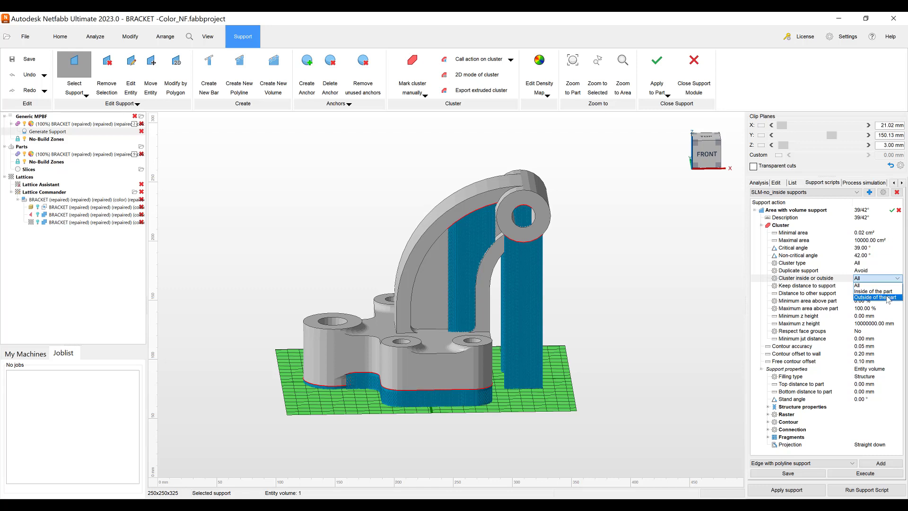
left_click(886, 297)
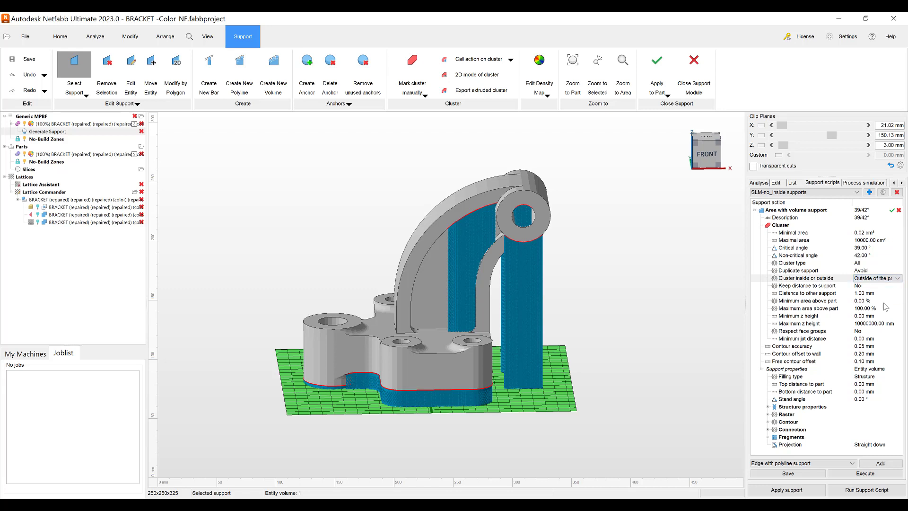
left_click(858, 474)
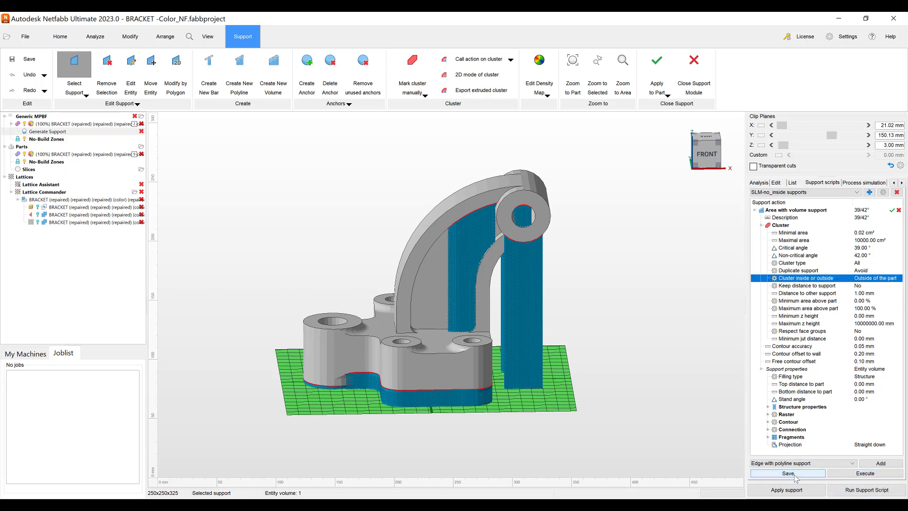
left_click(875, 474)
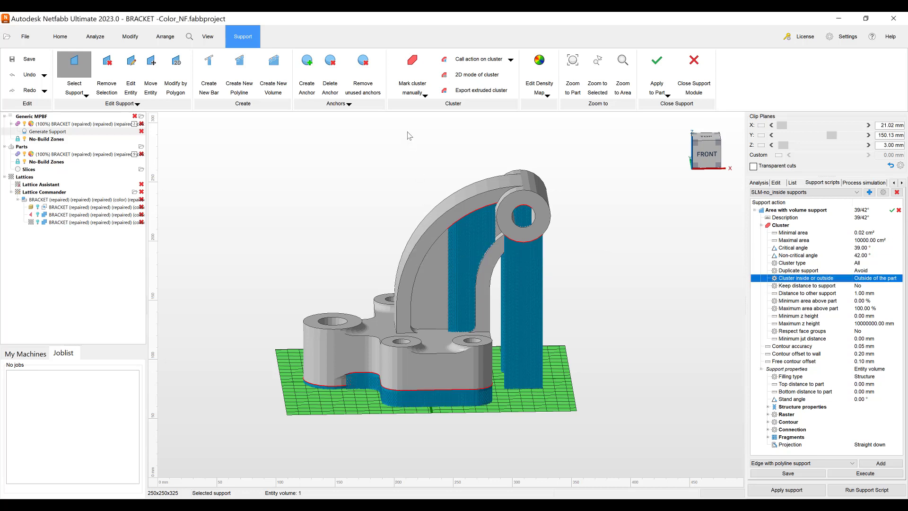
- Section along Y to confirm the inner lattice is unsupported, return to isometric, and apply supports
left_click(761, 135)
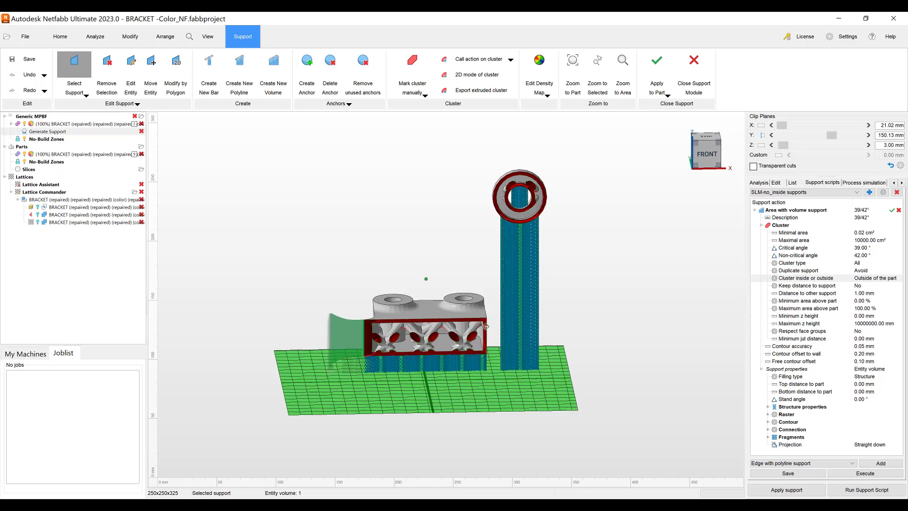
scroll(485, 326, "up", 3)
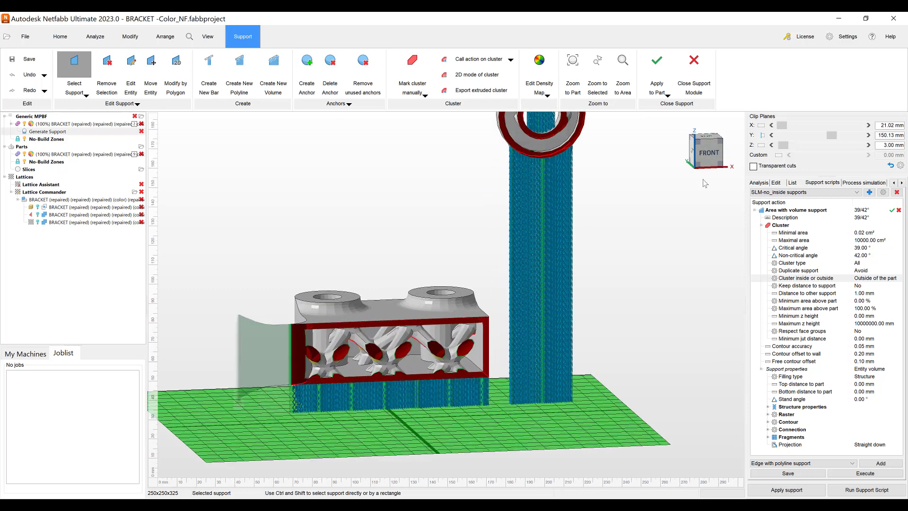
left_click_drag(833, 138, 778, 137)
key("7")
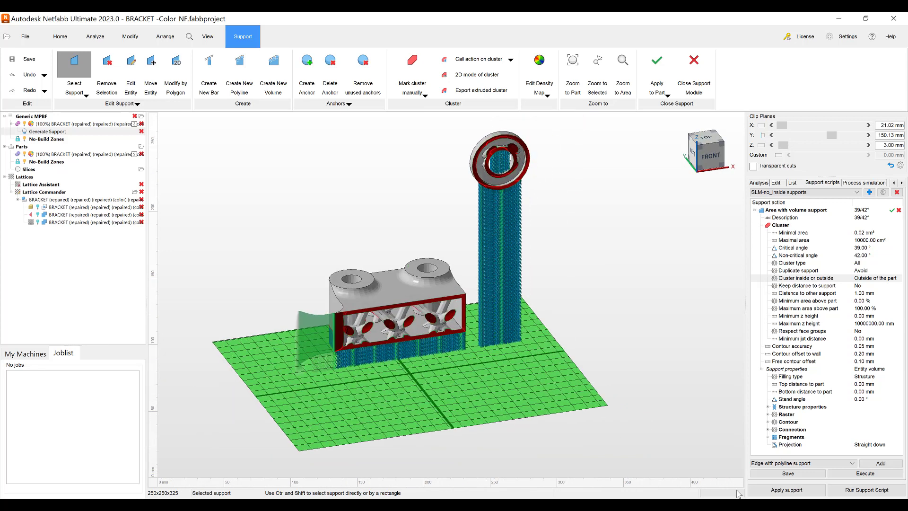
left_click(786, 490)
- Confirm the Editor Apply Behavior dialog, then select the bracket and orbit to its back
left_click(483, 283)
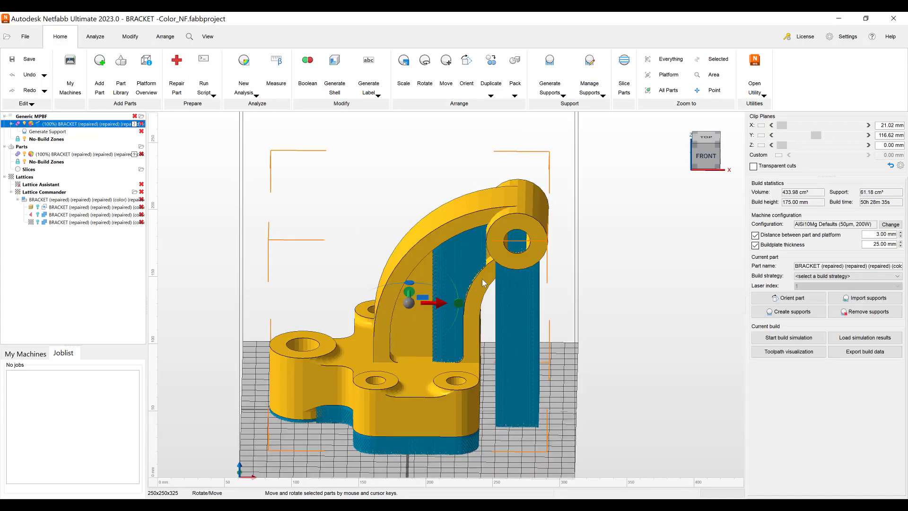
left_click(472, 313)
right_click_drag(472, 312, 643, 305)
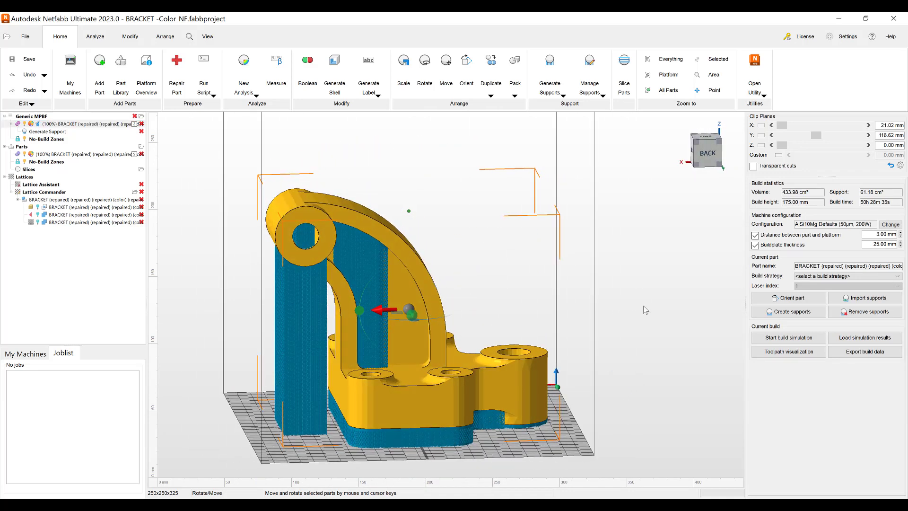
- Cut a Y section through the bracket and zoom to inspect its lattice and outer supports
left_click(761, 135)
right_click_drag(383, 350, 313, 381)
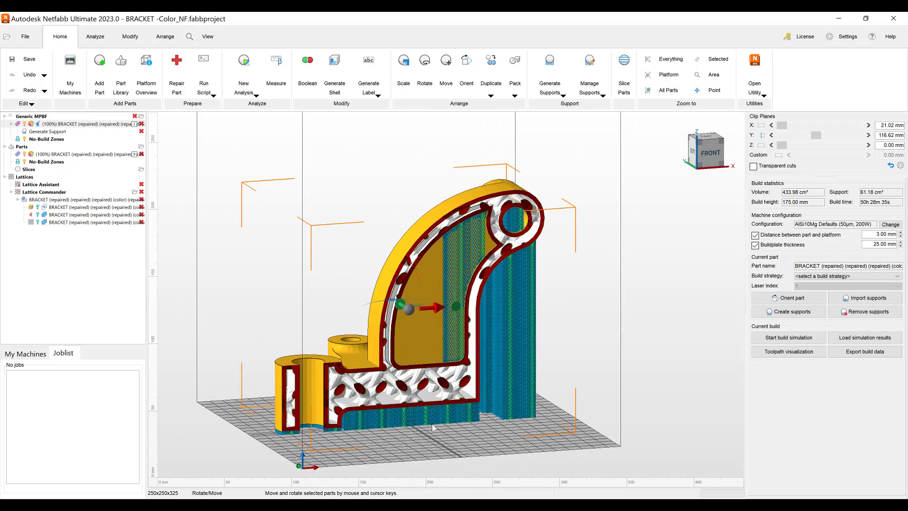
scroll(428, 419, "up", 4)
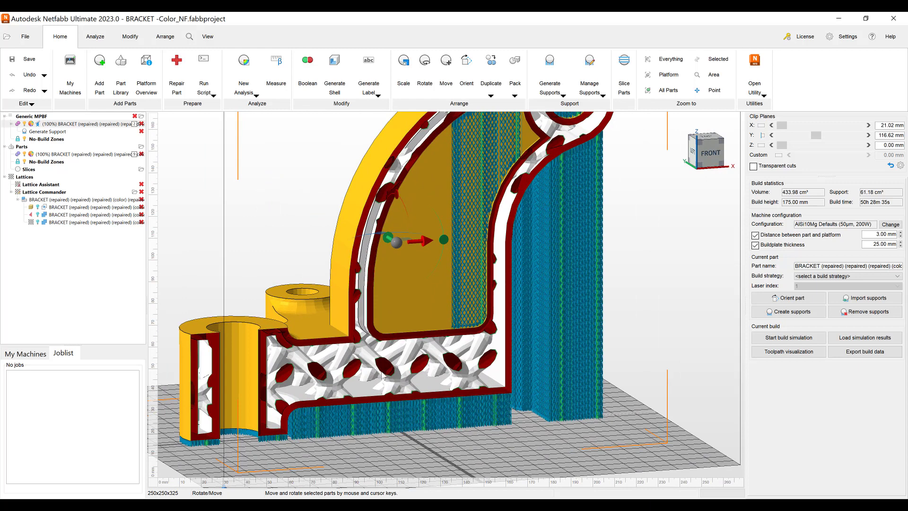
scroll(382, 372, "down", 4)
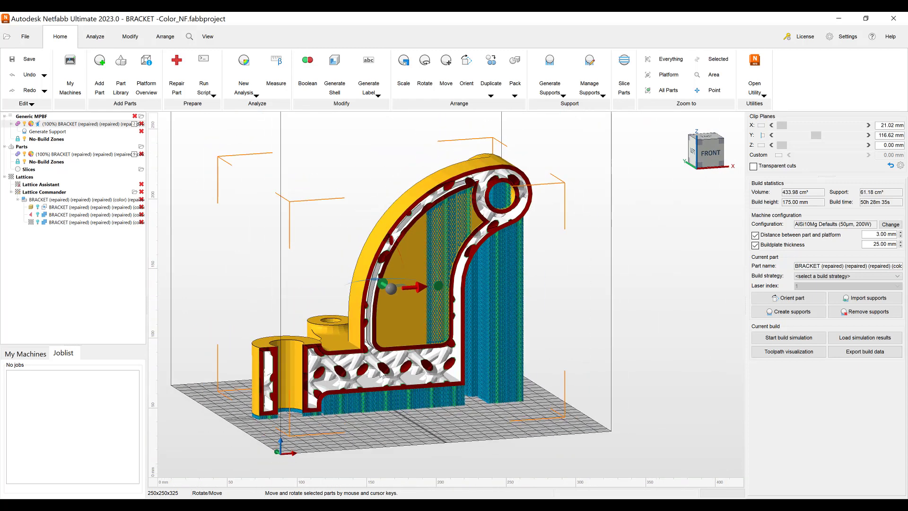